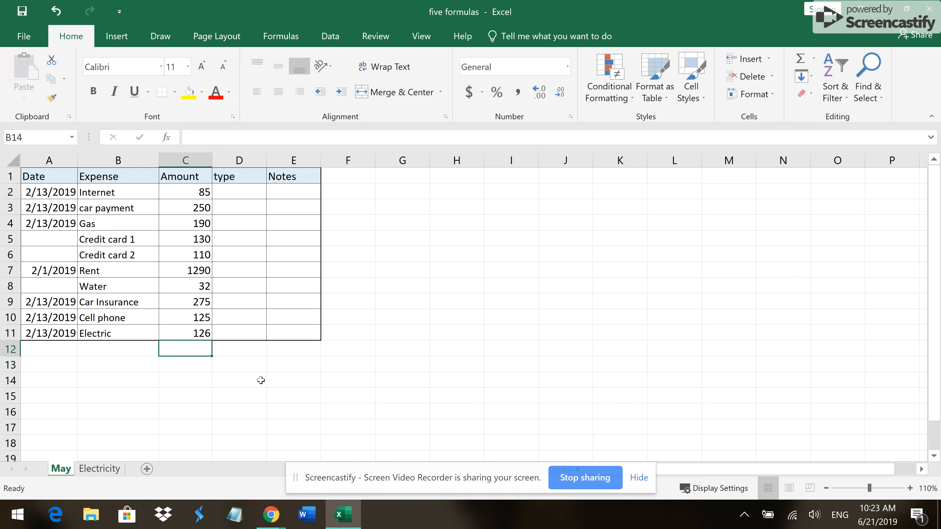
Total the expense amounts in C2:C11 with a SUM formula in cell C12
{"action": "type", "text": "="}
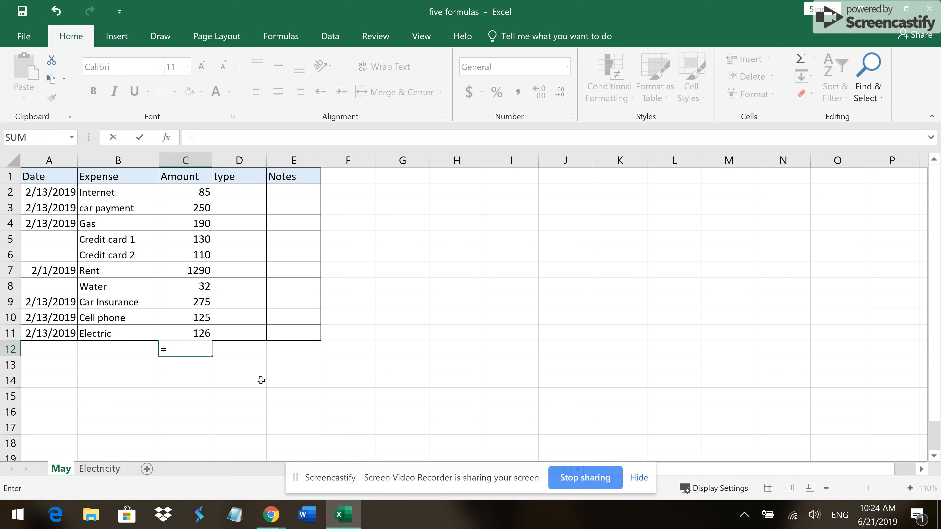
{"action": "type", "text": "sum"}
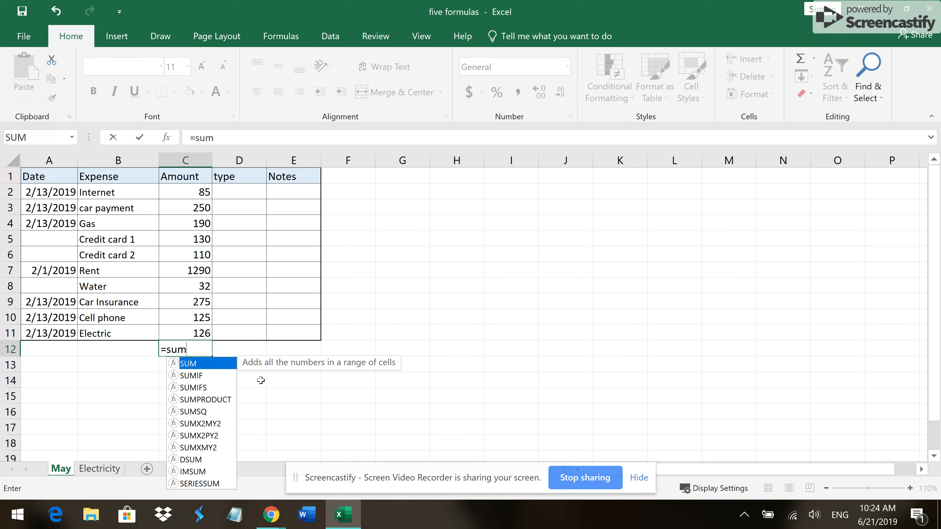
{"action": "type", "text": "("}
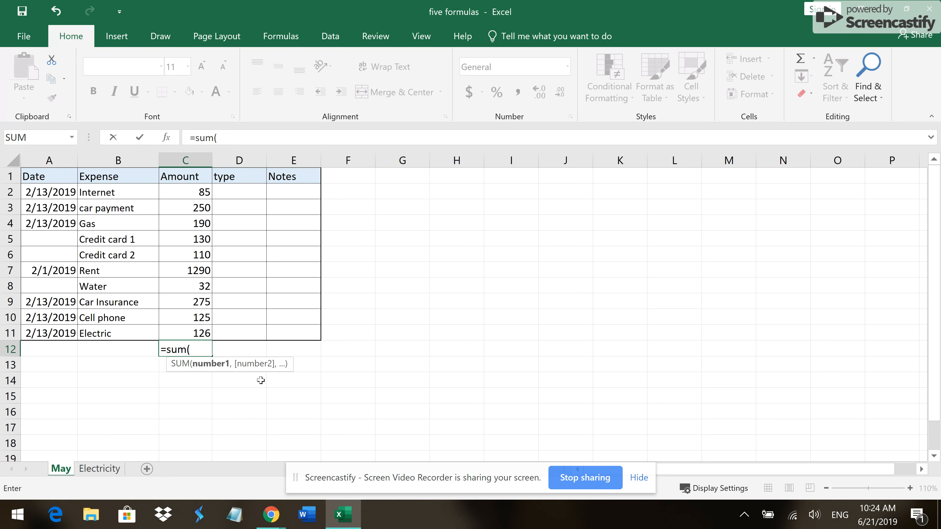
{"action": "left_click", "coordinate": [199, 192]}
{"action": "left_click_drag", "start_coordinate": [199, 192], "coordinate": [191, 334]}
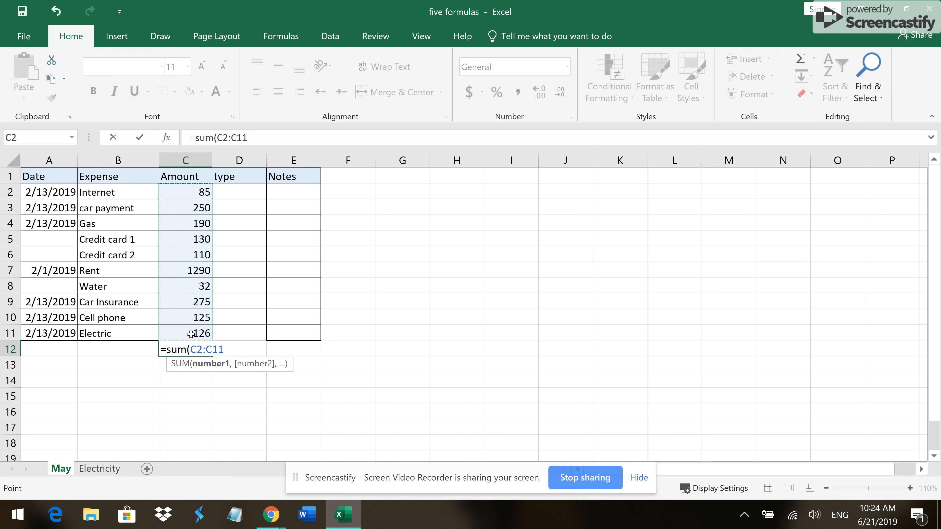
{"action": "type", "text": ")"}
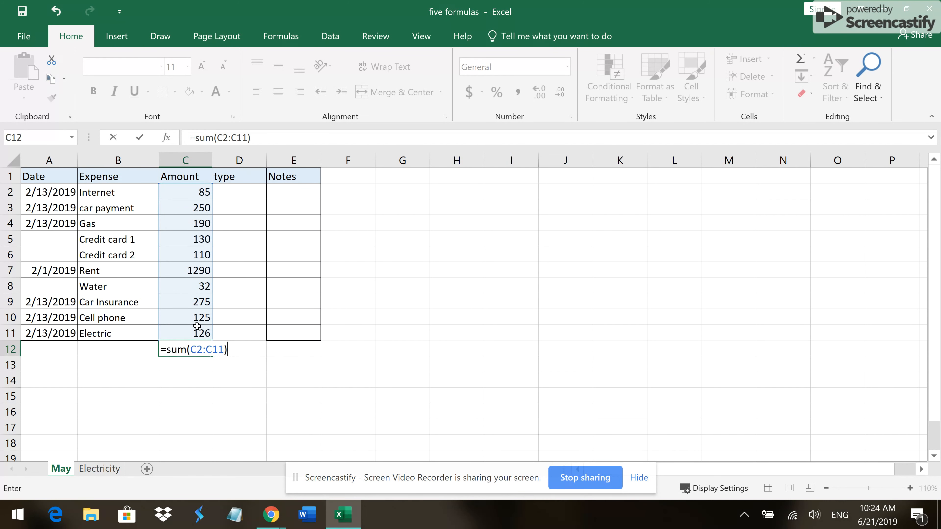
{"action": "key", "text": "Return"}
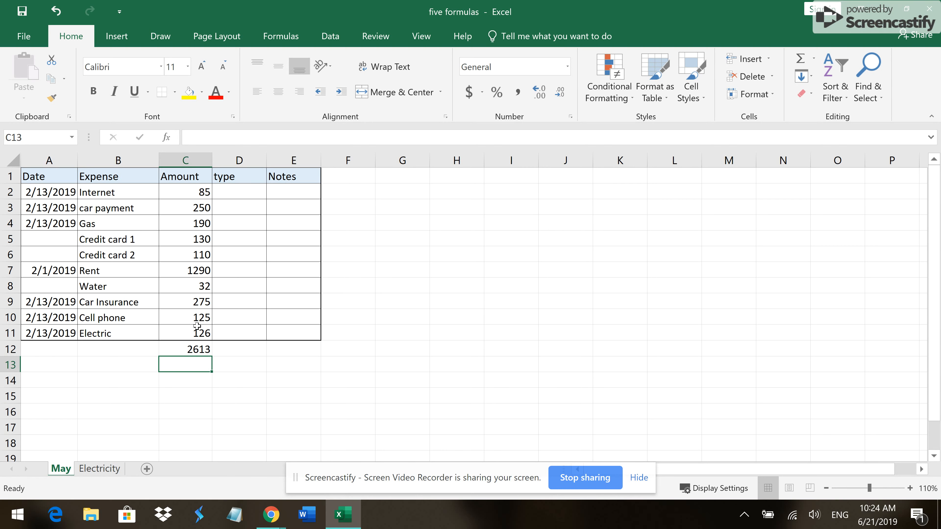
Enter the formula =sum(C12/2) in cell C13 to halve the expense total
{"action": "type", "text": "="}
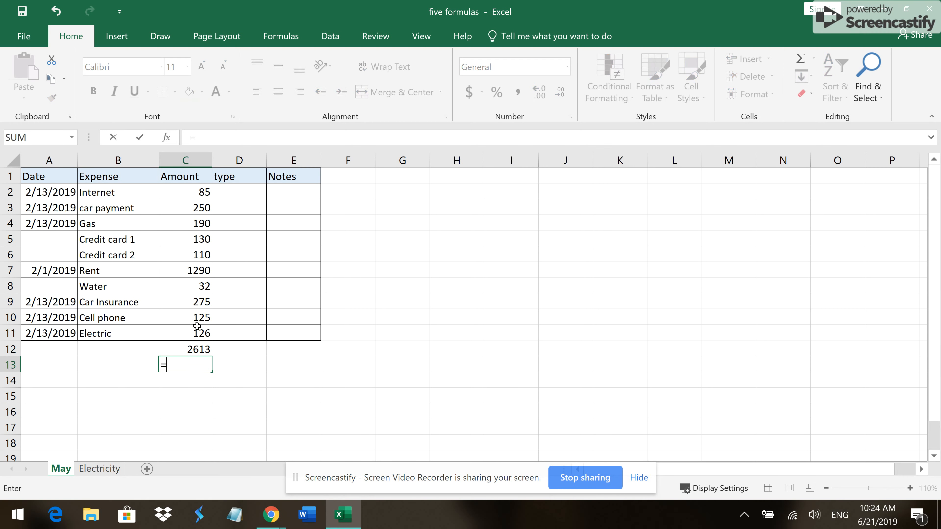
{"action": "type", "text": "sum"}
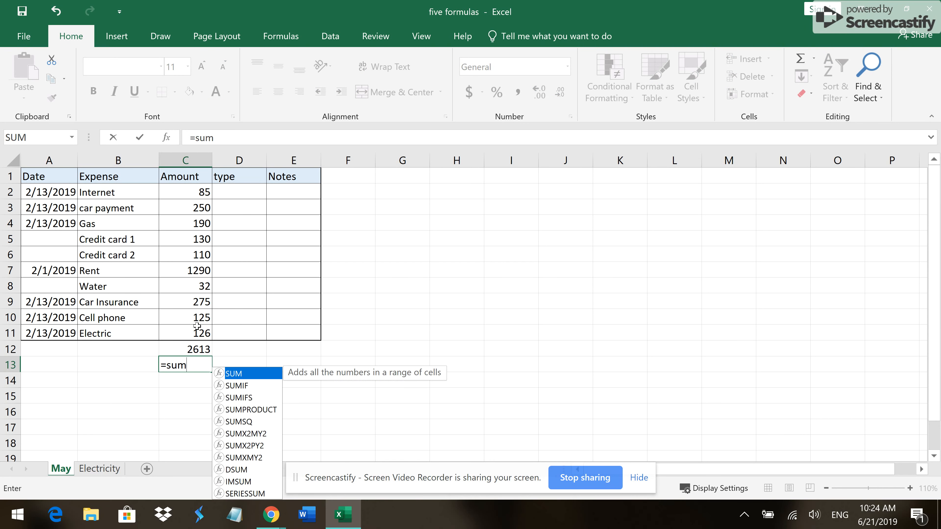
{"action": "type", "text": "("}
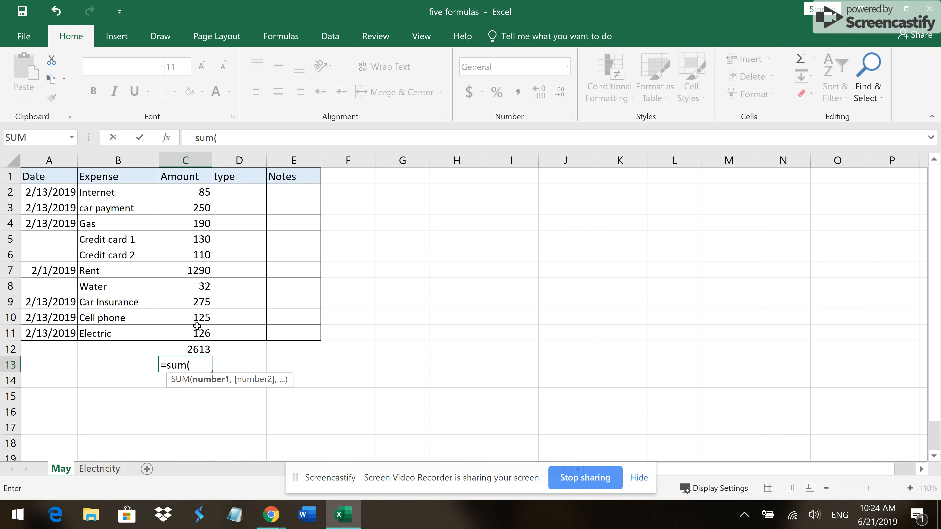
{"action": "left_click", "coordinate": [200, 348]}
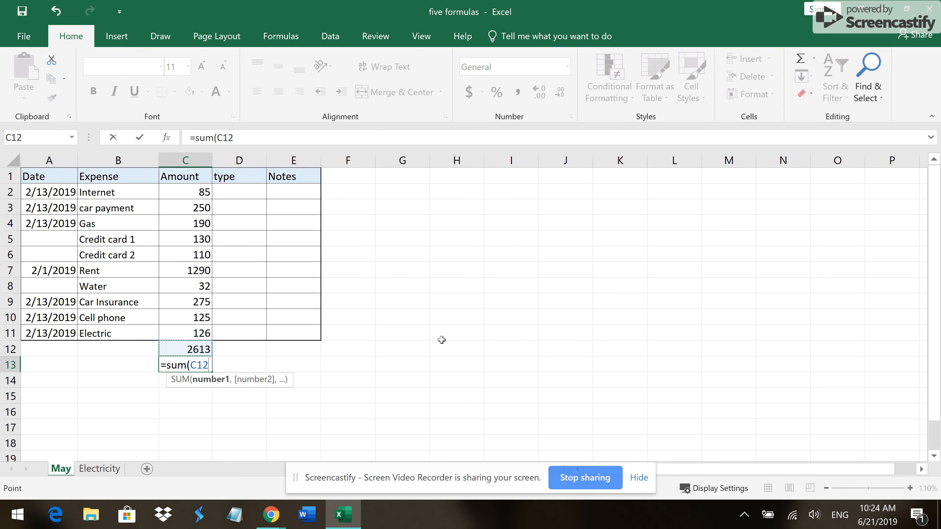
{"action": "type", "text": "/2)"}
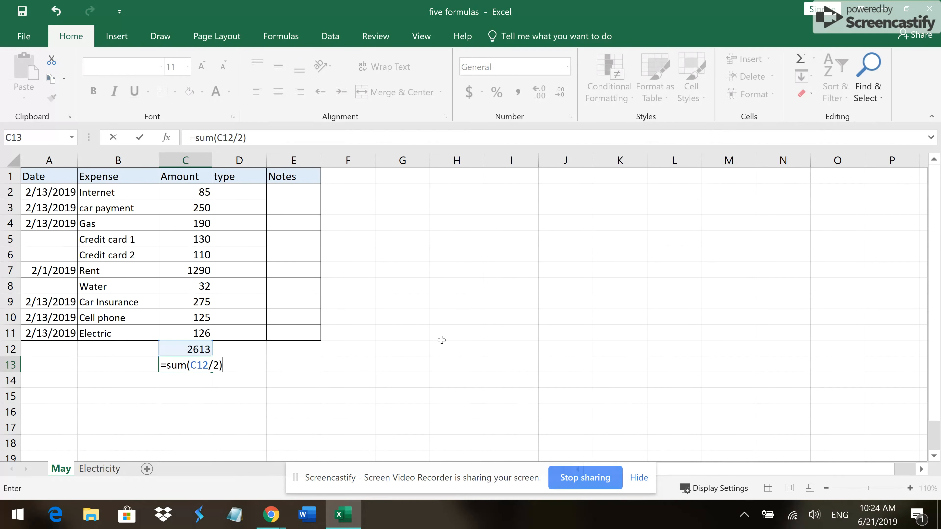
{"action": "key", "text": "Return"}
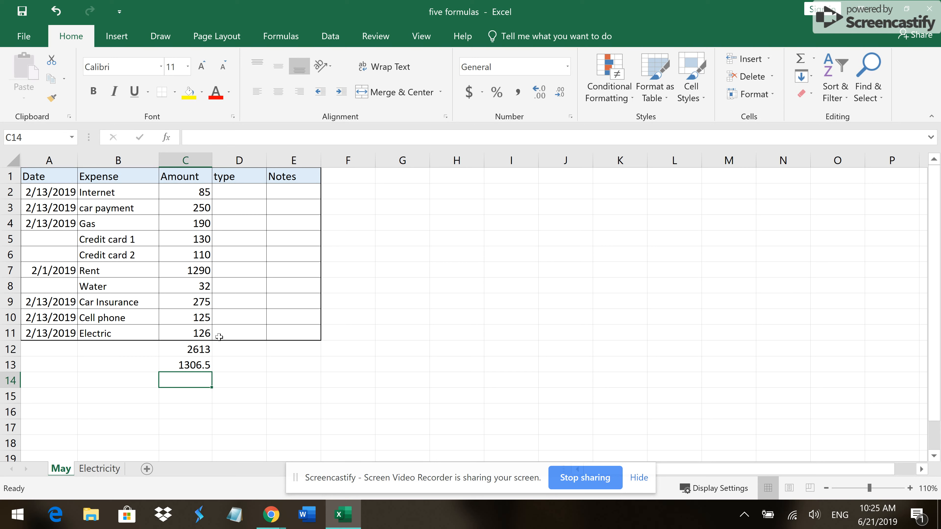
Format cells C12 and C13 as Currency with the $ symbol and 2 decimal places
{"action": "left_click_drag", "start_coordinate": [200, 350], "coordinate": [198, 360]}
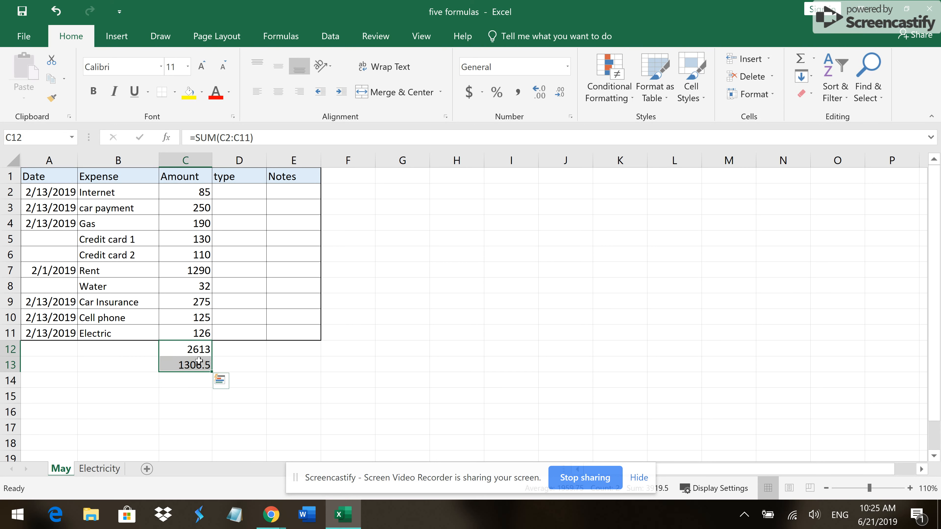
{"action": "right_click", "coordinate": [188, 353]}
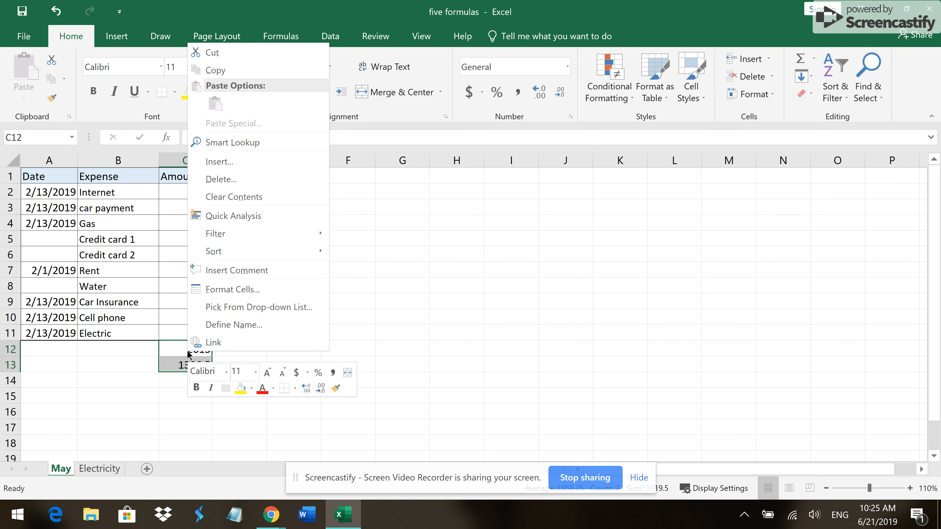
{"action": "left_click", "coordinate": [259, 293]}
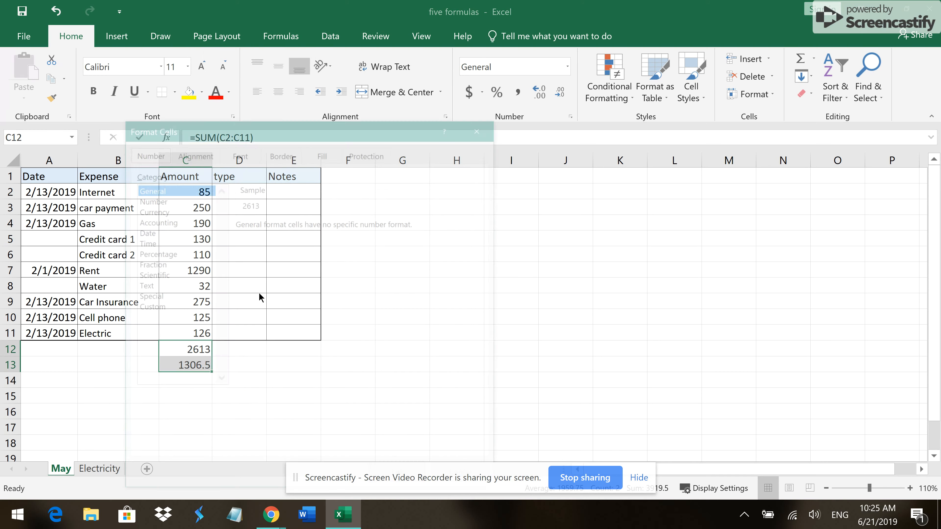
{"action": "left_click_drag", "start_coordinate": [239, 128], "coordinate": [282, 100]}
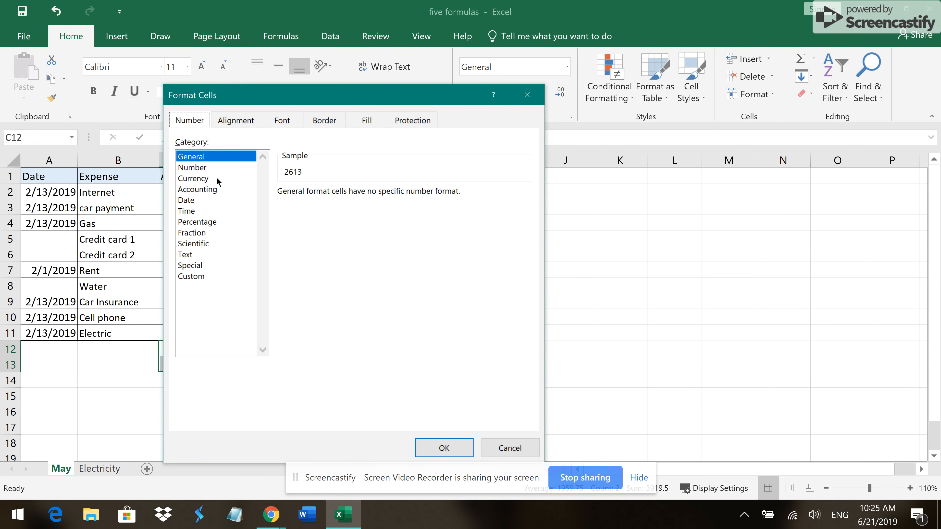
{"action": "left_click", "coordinate": [205, 182]}
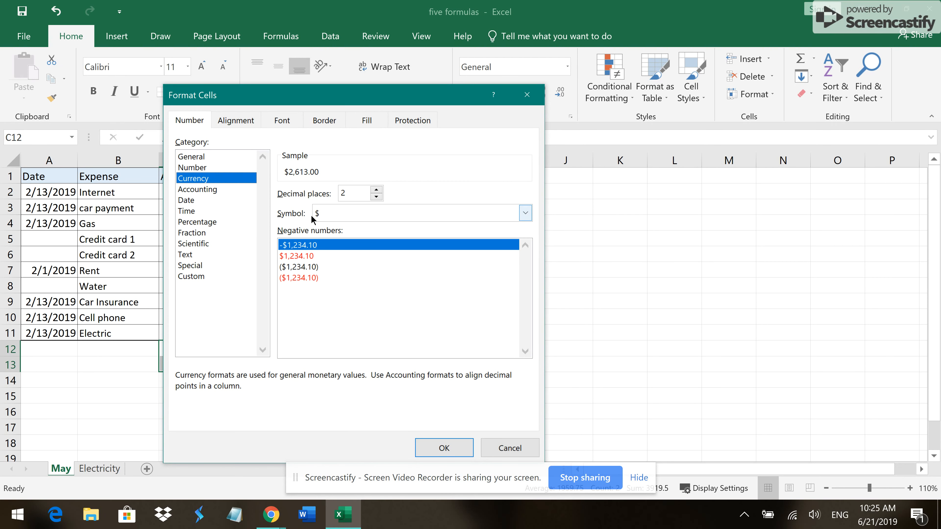
{"action": "left_click", "coordinate": [437, 451]}
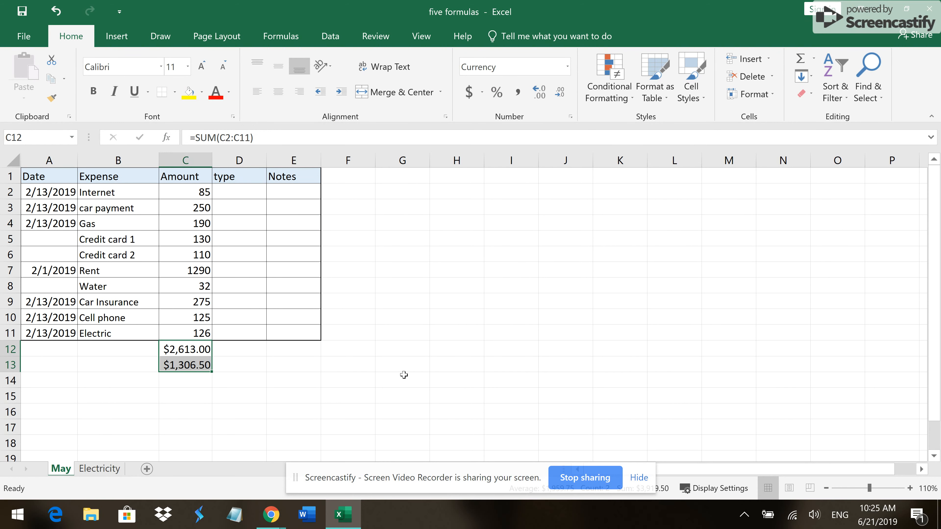
{"action": "left_click", "coordinate": [379, 375]}
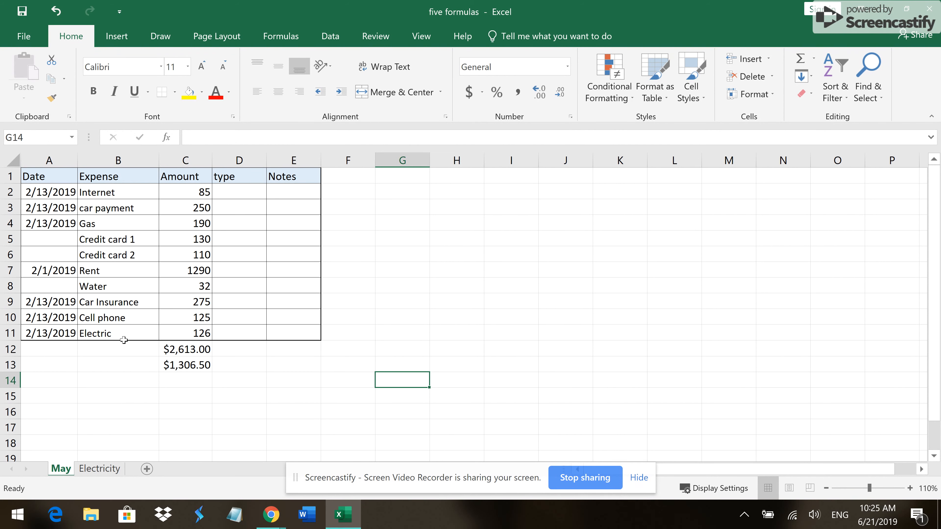
{"action": "left_click", "coordinate": [193, 332]}
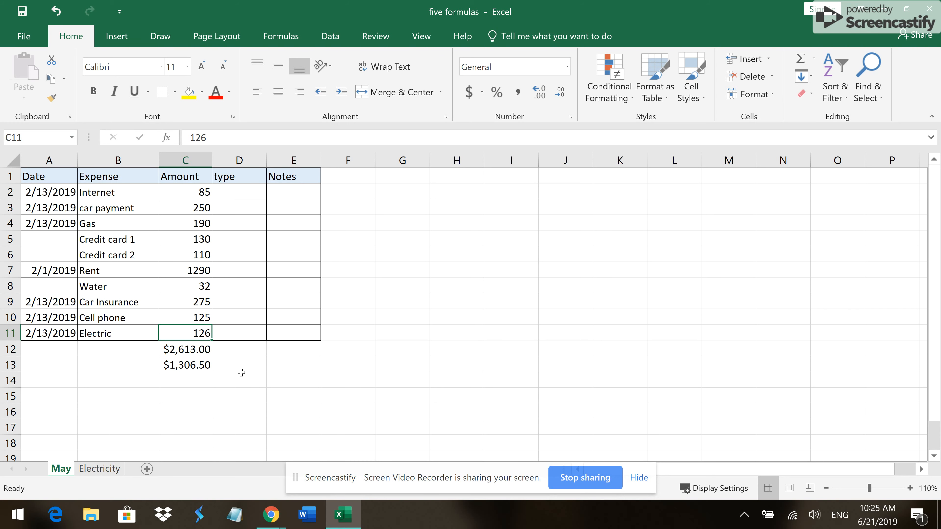
{"action": "left_click", "coordinate": [110, 472]}
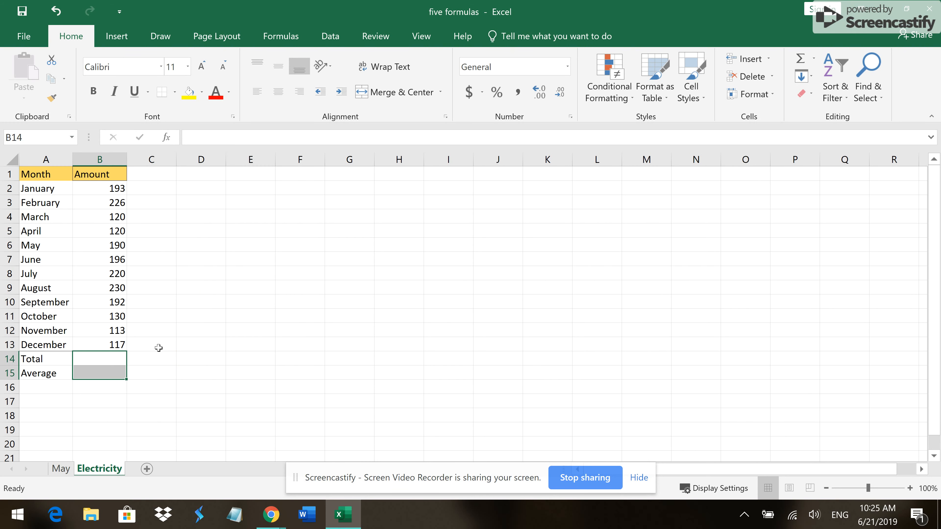
{"action": "left_click", "coordinate": [141, 349]}
{"action": "left_click", "coordinate": [63, 471]}
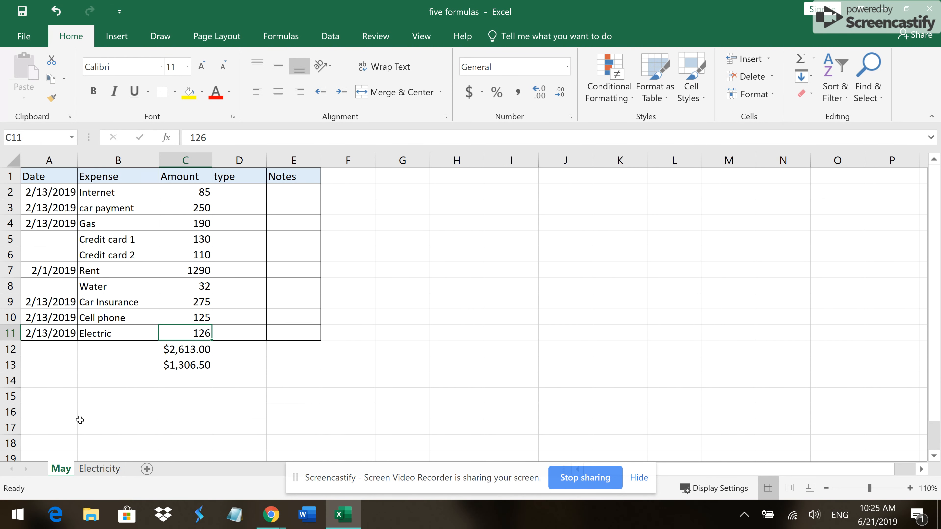
{"action": "left_click_drag", "start_coordinate": [116, 332], "coordinate": [206, 331]}
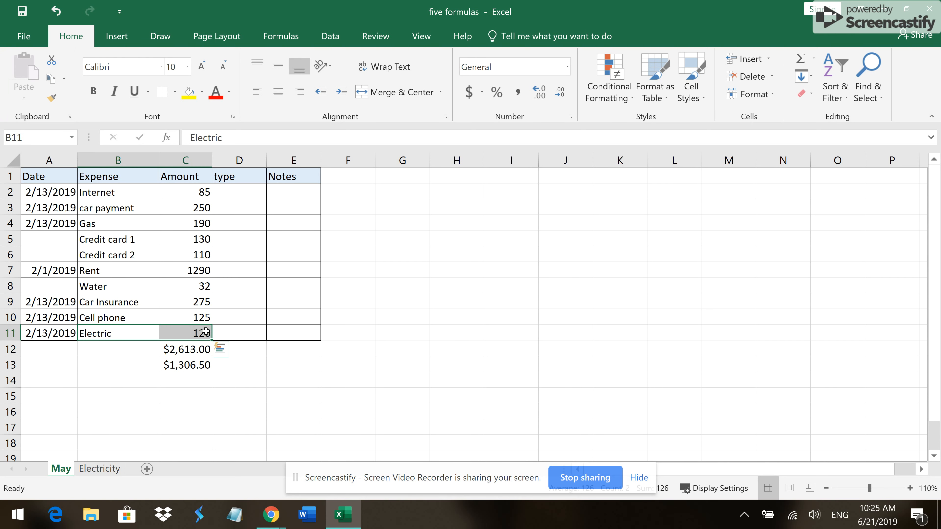
On the Electricity sheet, total the monthly amounts B2:B13 with a SUM formula in cell B14
{"action": "left_click", "coordinate": [99, 469]}
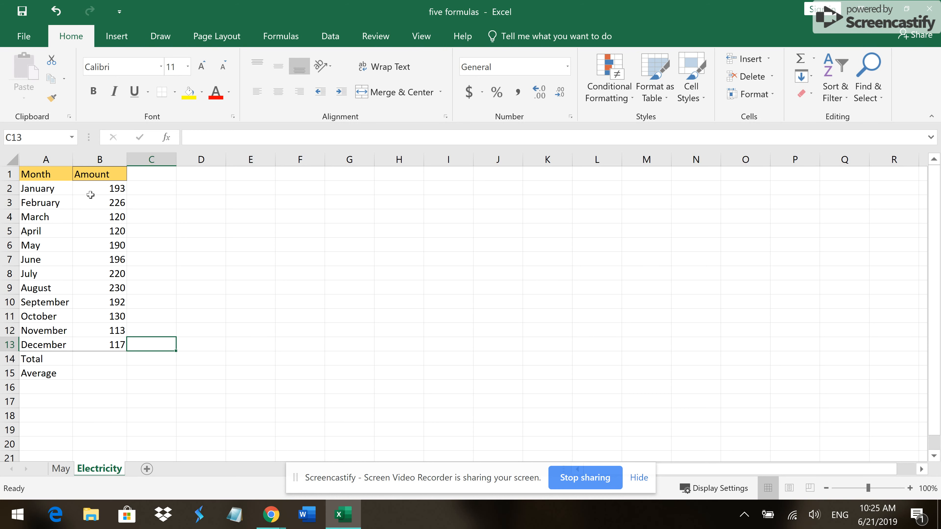
{"action": "left_click", "coordinate": [101, 359]}
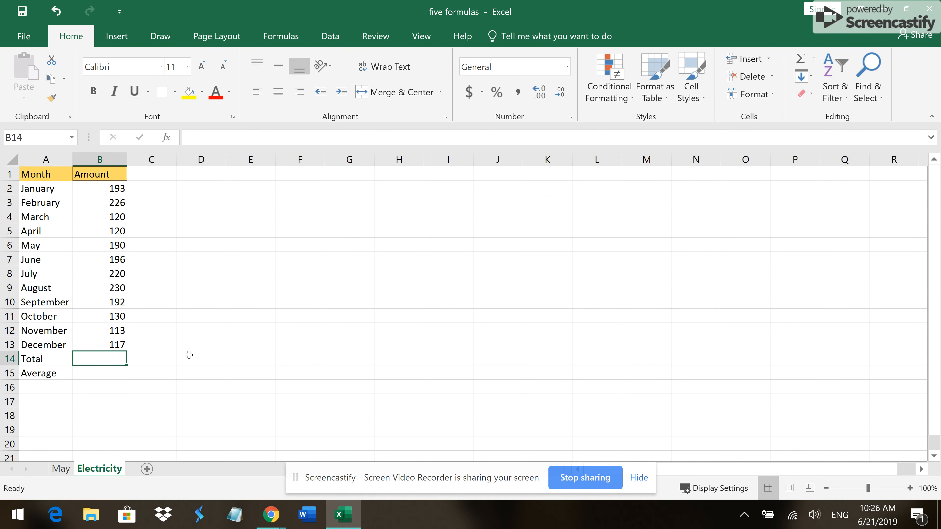
{"action": "type", "text": "="}
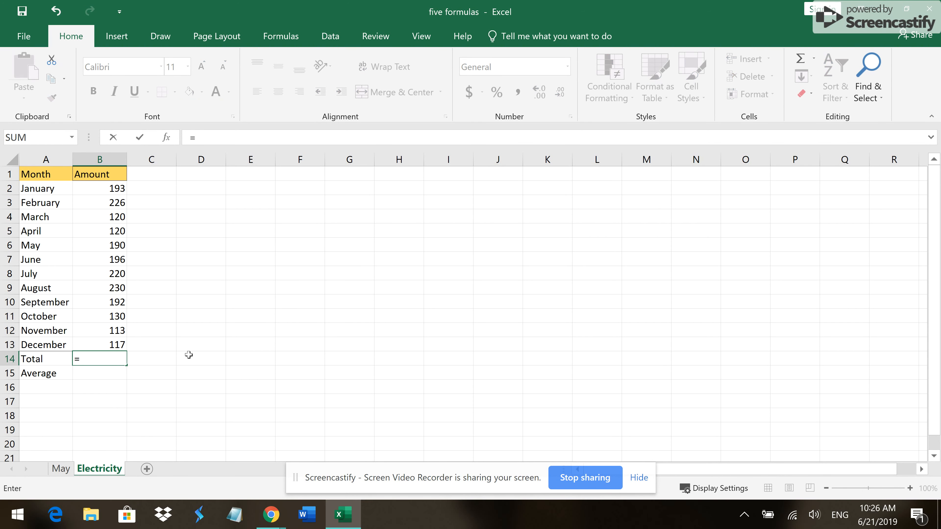
{"action": "type", "text": "sum("}
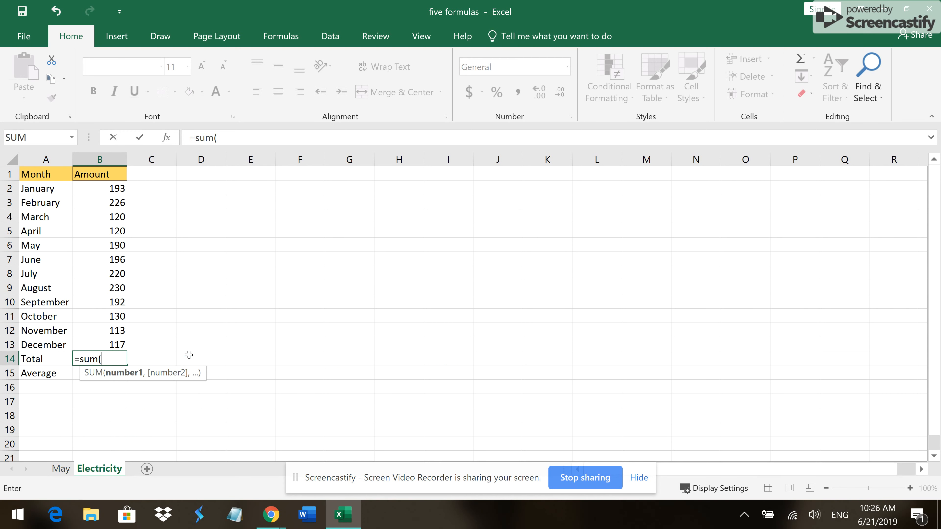
{"action": "left_click_drag", "start_coordinate": [93, 185], "coordinate": [103, 348]}
{"action": "type", "text": ")"}
{"action": "key", "text": "Return"}
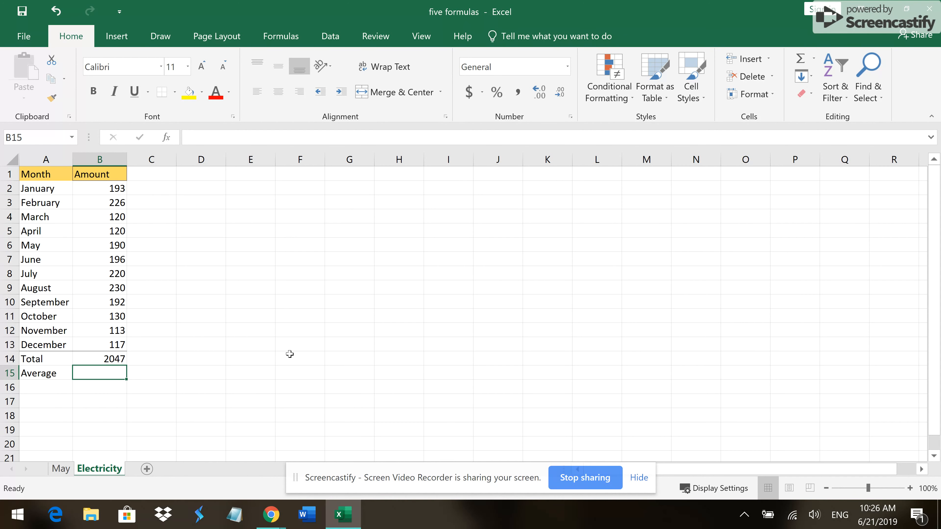
Calculate the average of the monthly amounts B2:B13 with an AVERAGE formula in cell B15
{"action": "type", "text": "="}
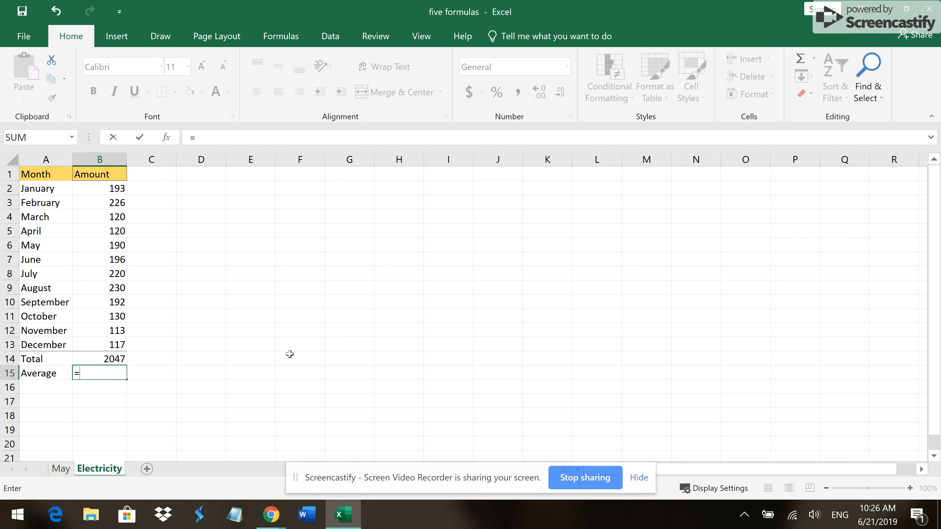
{"action": "type", "text": "a"}
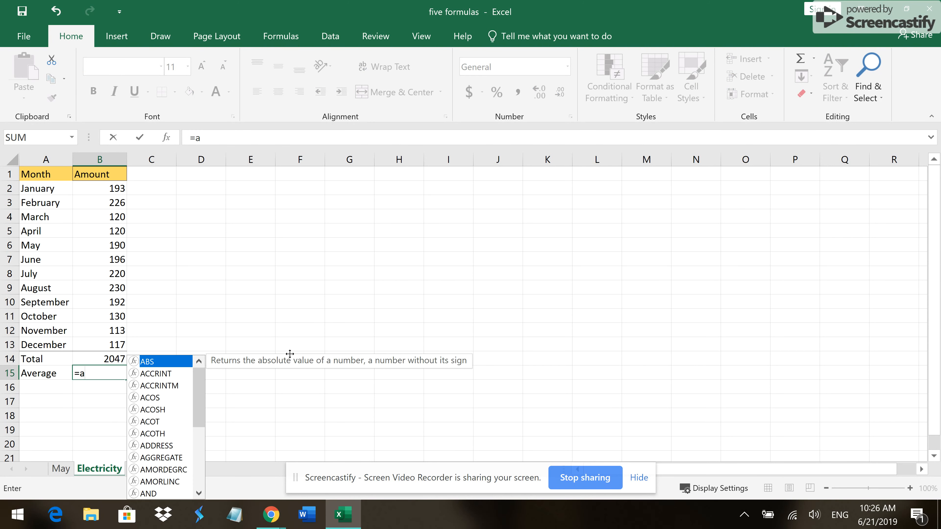
{"action": "type", "text": "verage"}
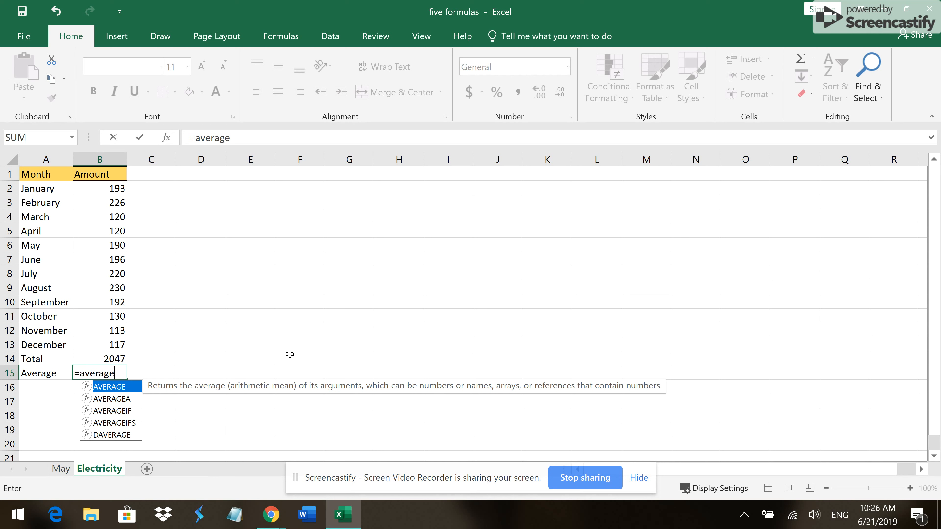
{"action": "type", "text": "("}
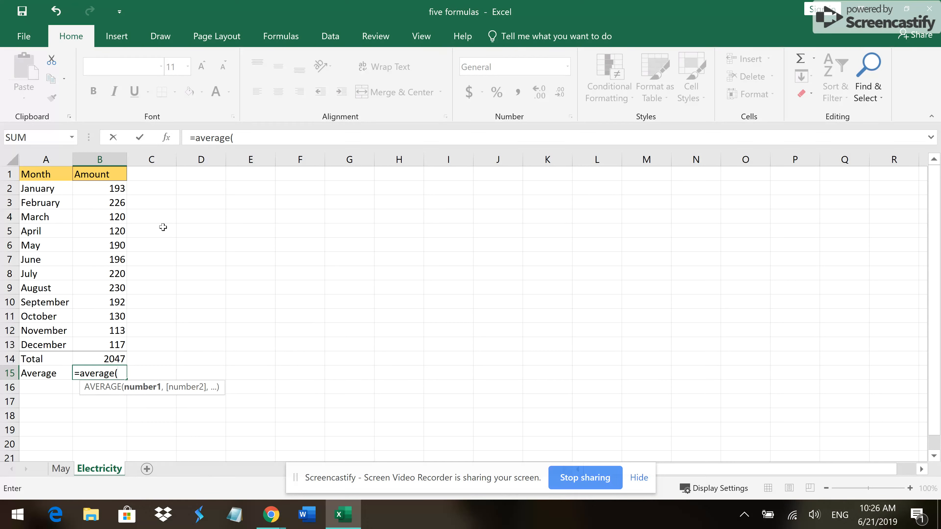
{"action": "left_click", "coordinate": [116, 189]}
{"action": "left_click_drag", "start_coordinate": [116, 189], "coordinate": [118, 345]}
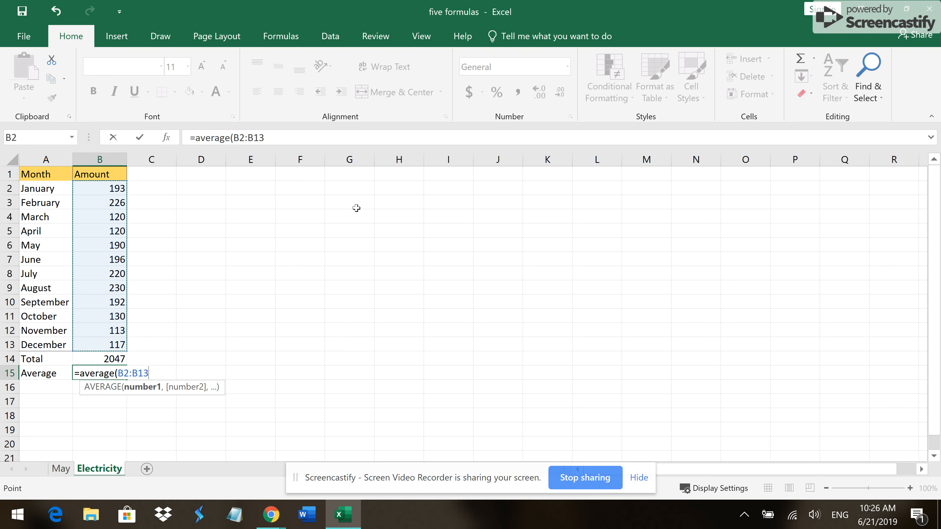
{"action": "type", "text": ")"}
{"action": "key", "text": "Return"}
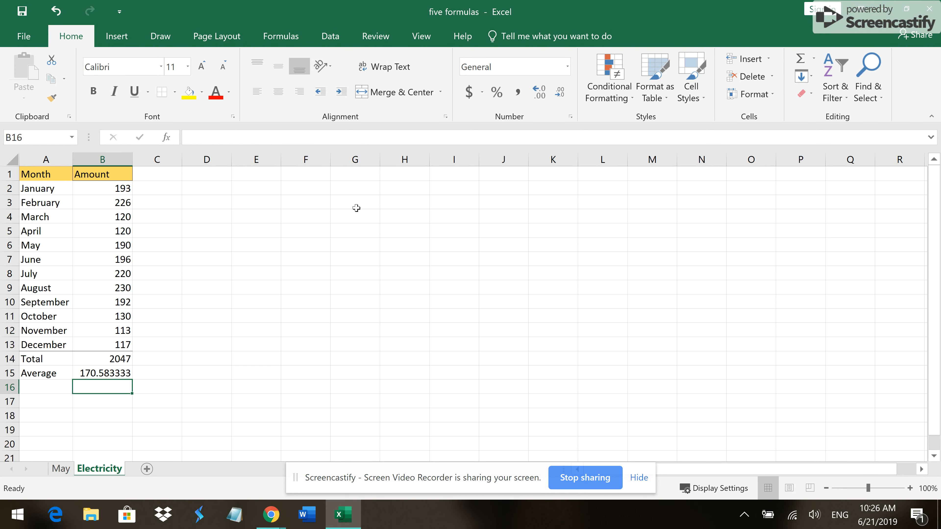
{"action": "key", "text": "Up"}
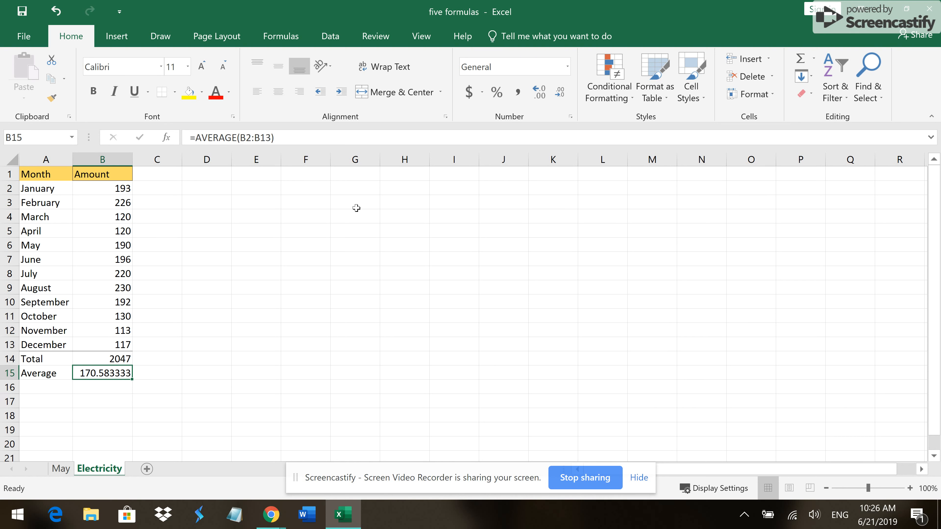
Re-enter the average of the monthly amounts in cell B15 as =average(b2:b13) and review the range it references
{"action": "type", "text": "="}
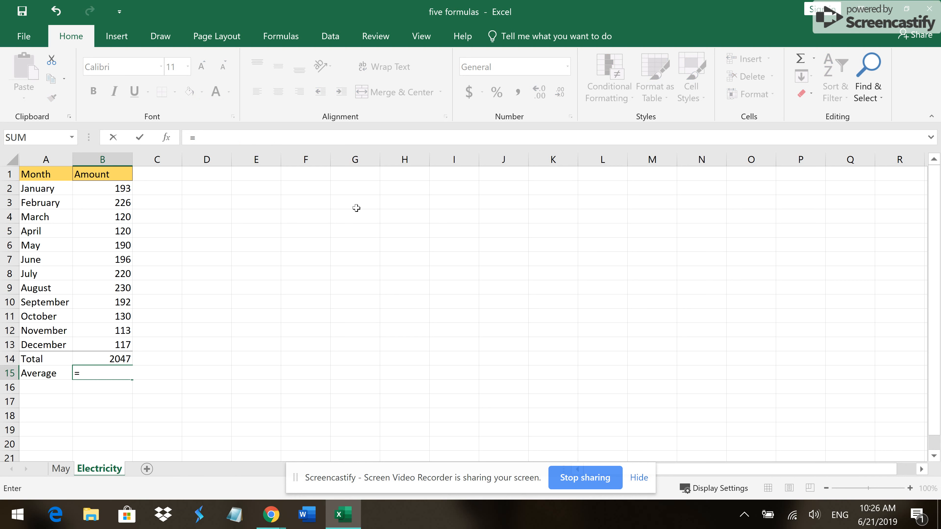
{"action": "type", "text": "average"}
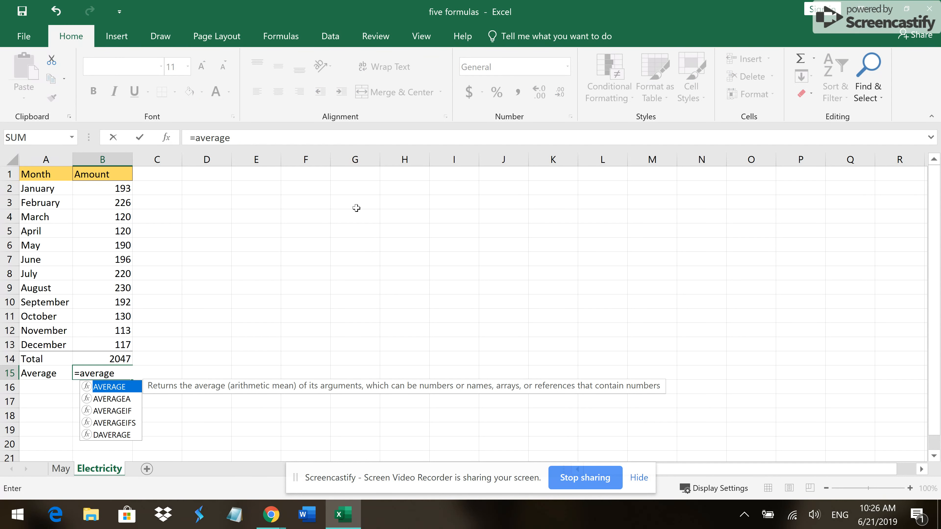
{"action": "type", "text": "("}
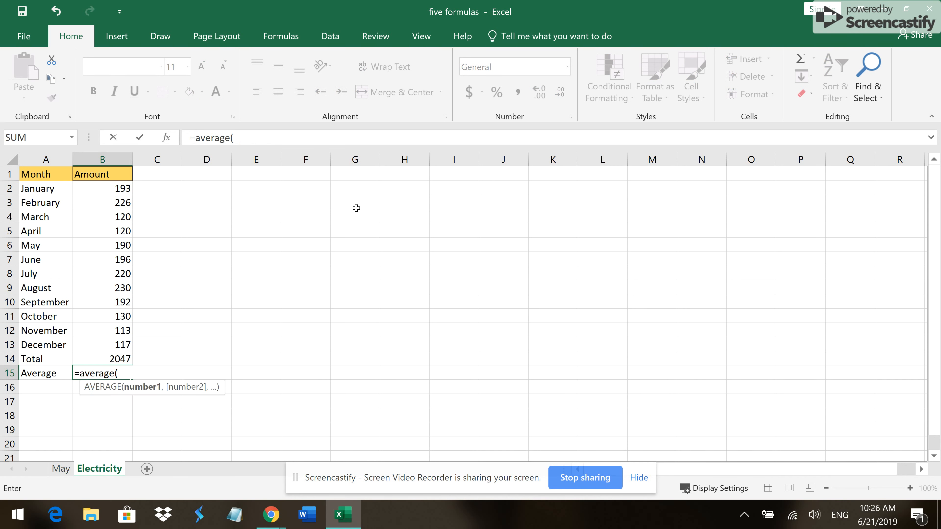
{"action": "type", "text": "b2"}
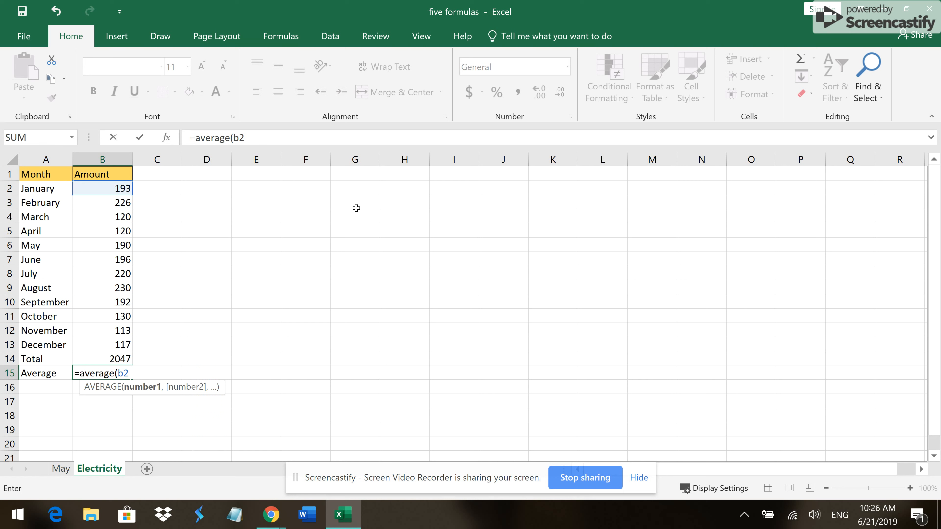
{"action": "type", "text": ":b"}
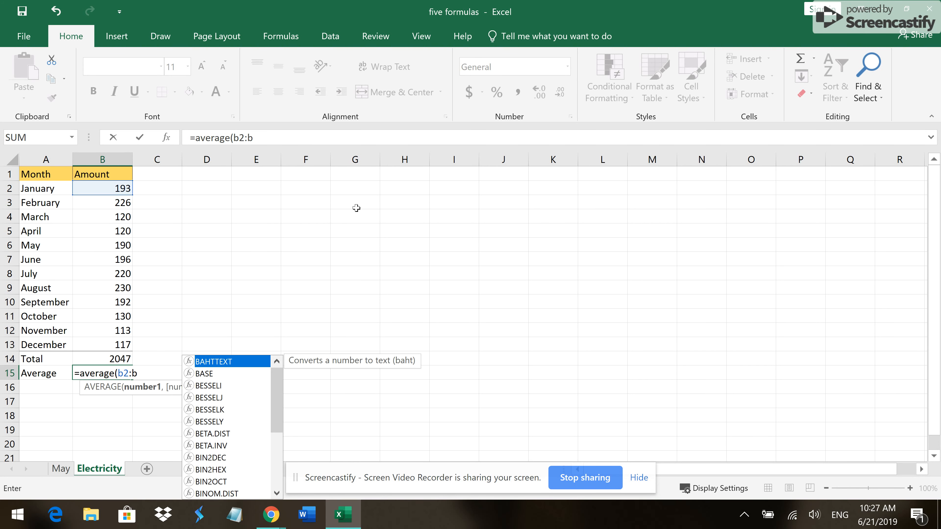
{"action": "type", "text": "13"}
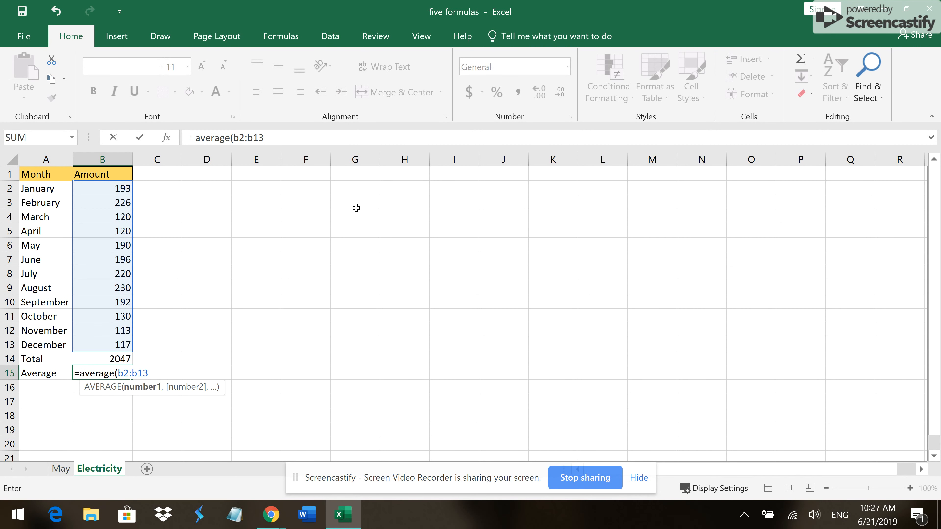
{"action": "type", "text": ")"}
{"action": "key", "text": "Return"}
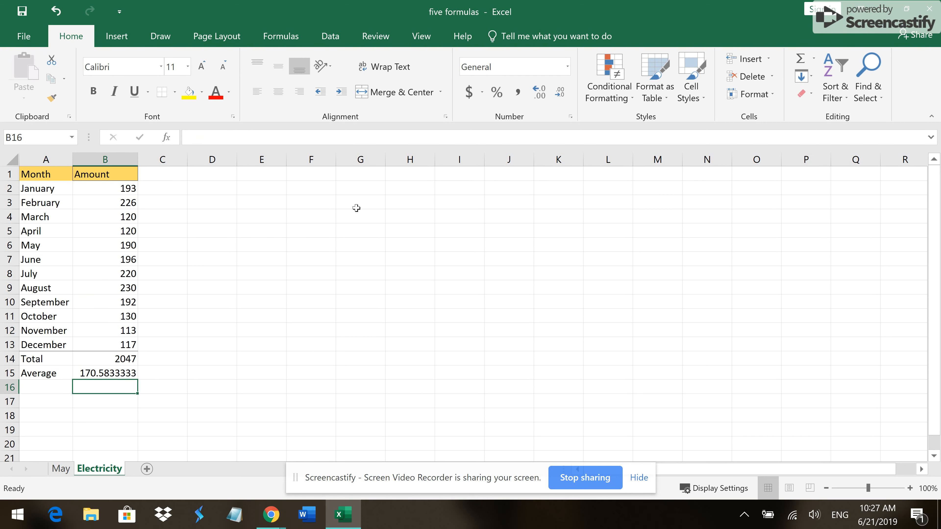
{"action": "key", "text": "Up"}
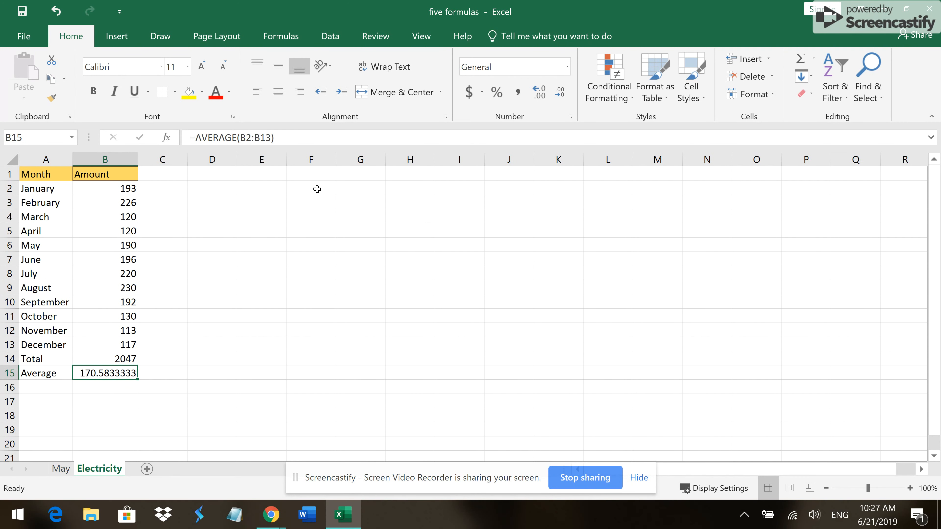
{"action": "left_click", "coordinate": [257, 137]}
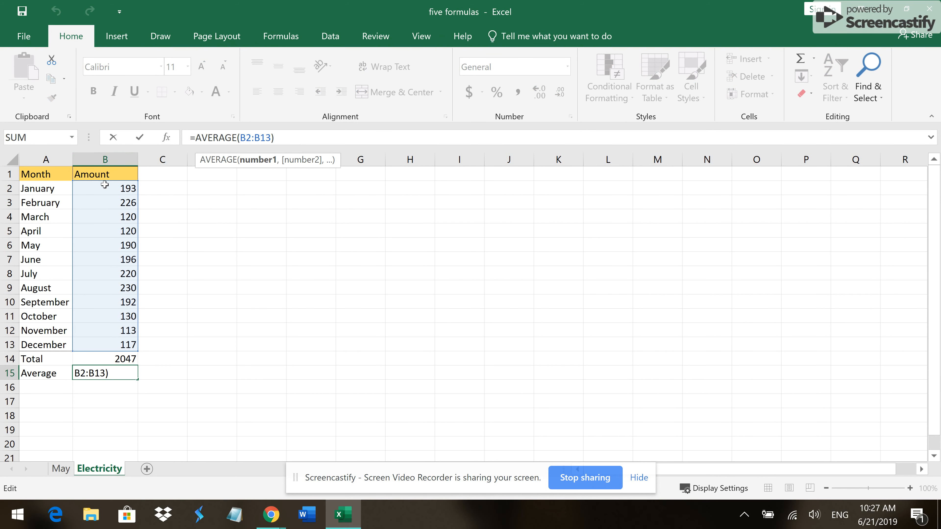
{"action": "key", "text": "Return"}
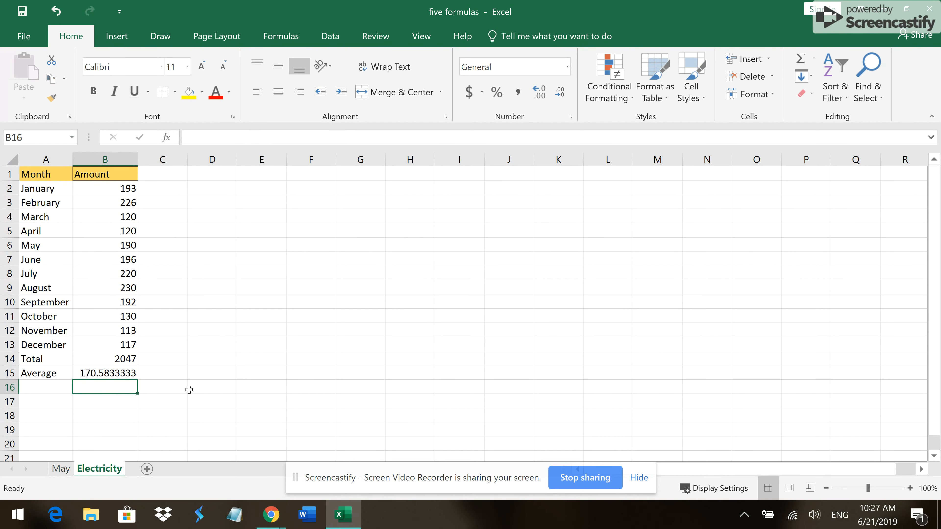
Format the amounts, total and average in B2:B15 as Currency with the $ symbol and 2 decimal places
{"action": "left_click_drag", "start_coordinate": [118, 359], "coordinate": [115, 375]}
{"action": "left_click", "coordinate": [120, 188]}
{"action": "left_click_drag", "start_coordinate": [121, 188], "coordinate": [125, 375]}
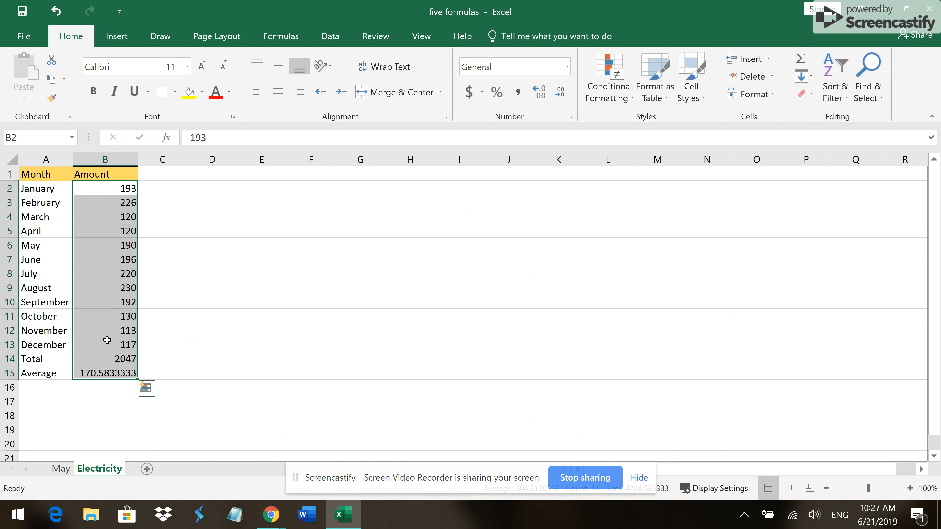
{"action": "right_click", "coordinate": [93, 263]}
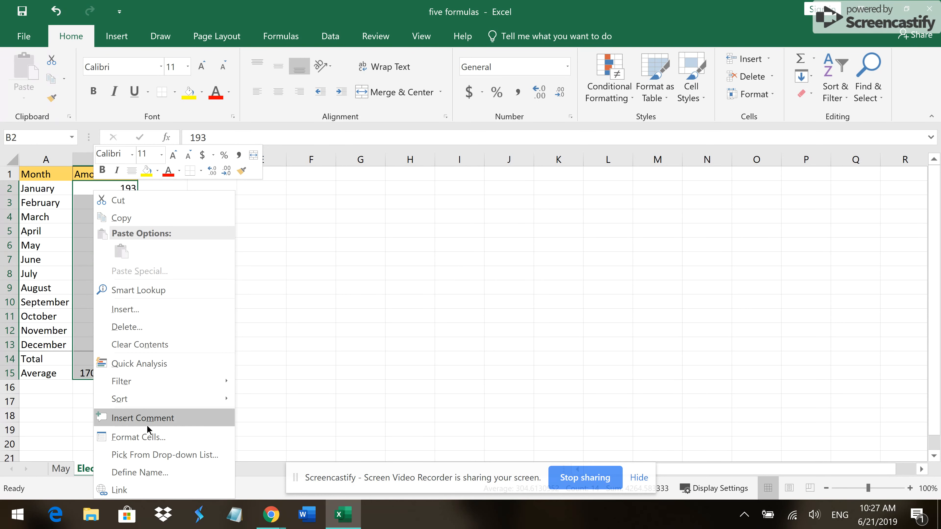
{"action": "left_click", "coordinate": [147, 436]}
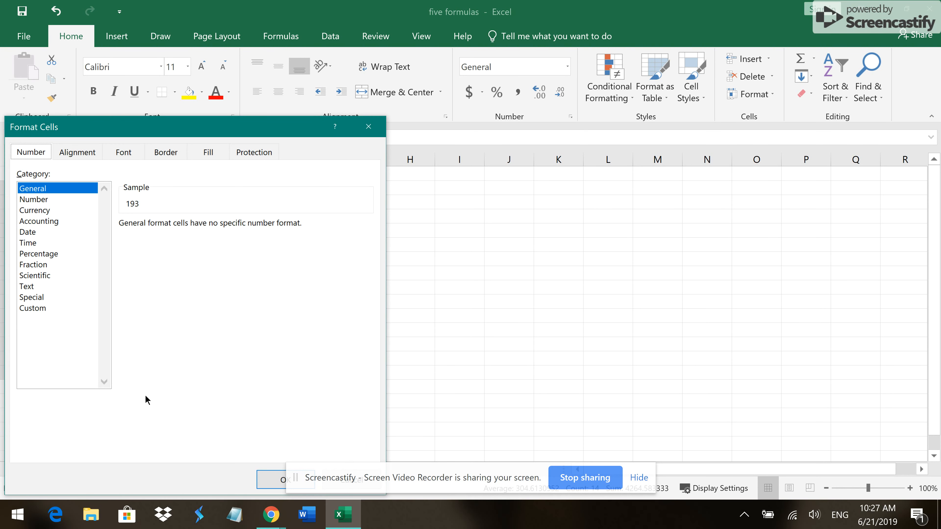
{"action": "left_click", "coordinate": [57, 210]}
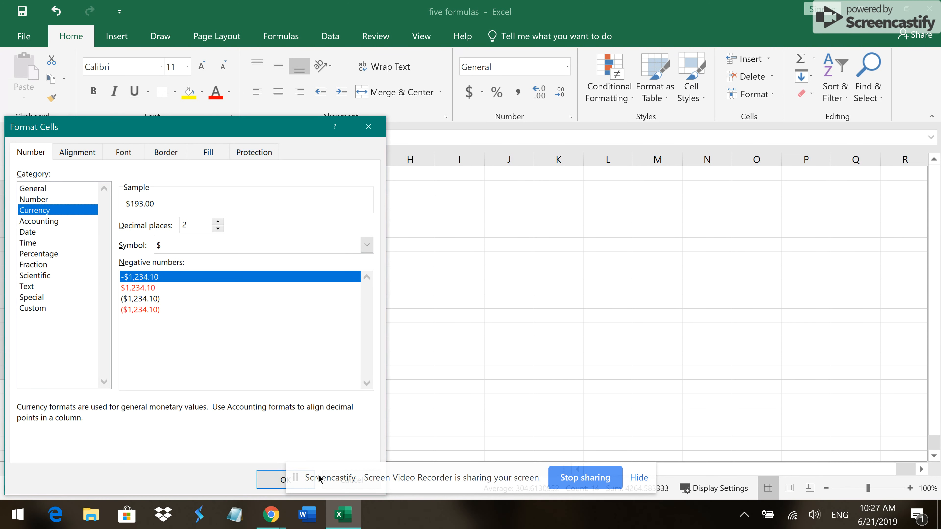
{"action": "left_click", "coordinate": [297, 483]}
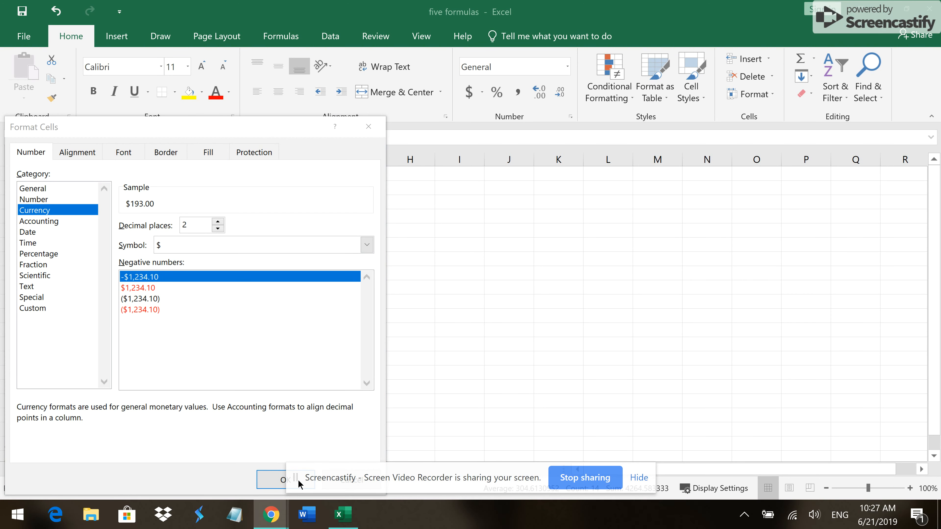
{"action": "left_click", "coordinate": [640, 478]}
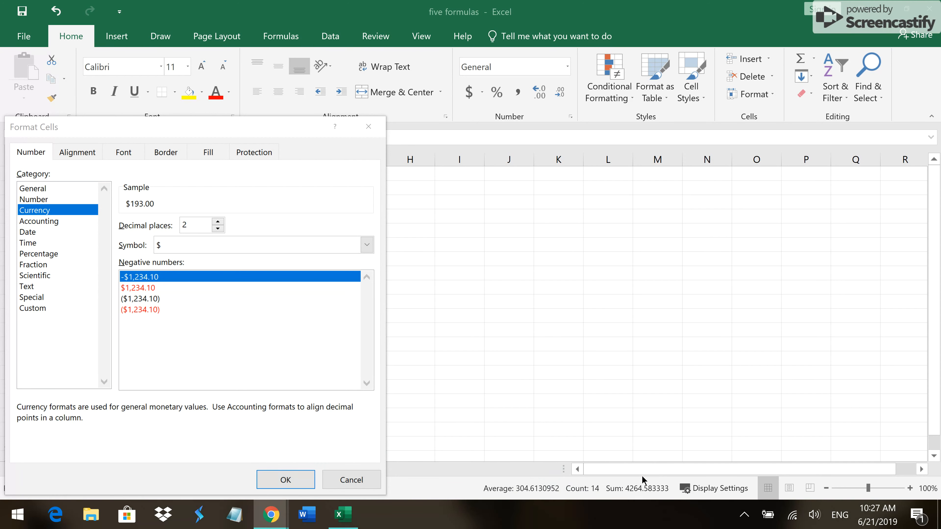
{"action": "left_click", "coordinate": [642, 480]}
{"action": "left_click", "coordinate": [286, 480]}
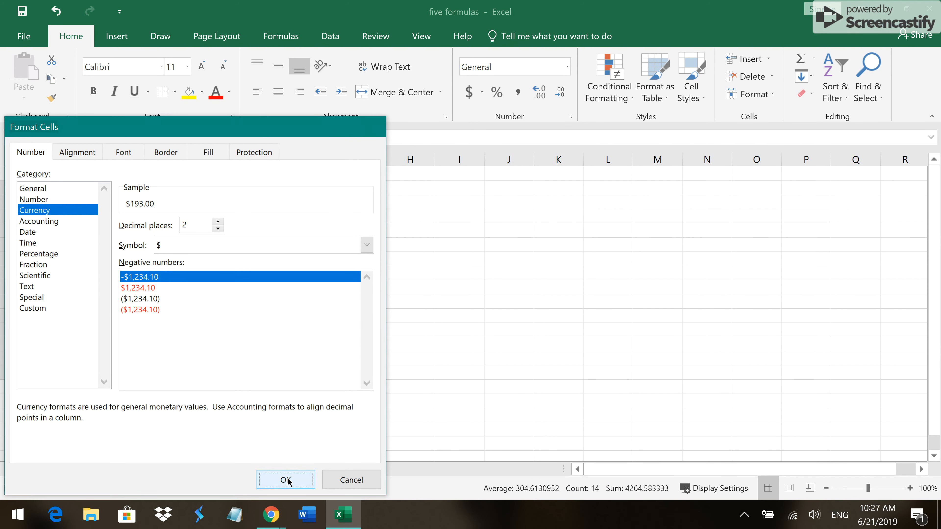
{"action": "left_click", "coordinate": [293, 305]}
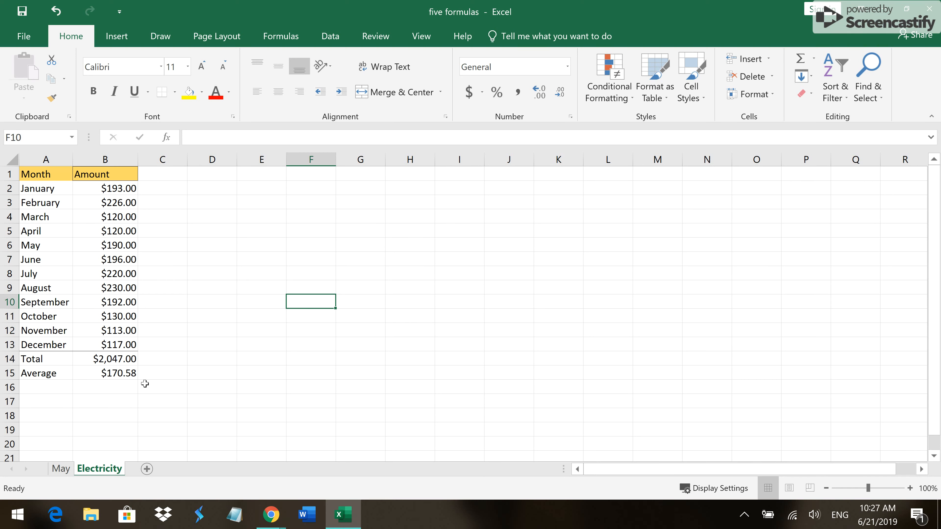
{"action": "left_click", "coordinate": [126, 388]}
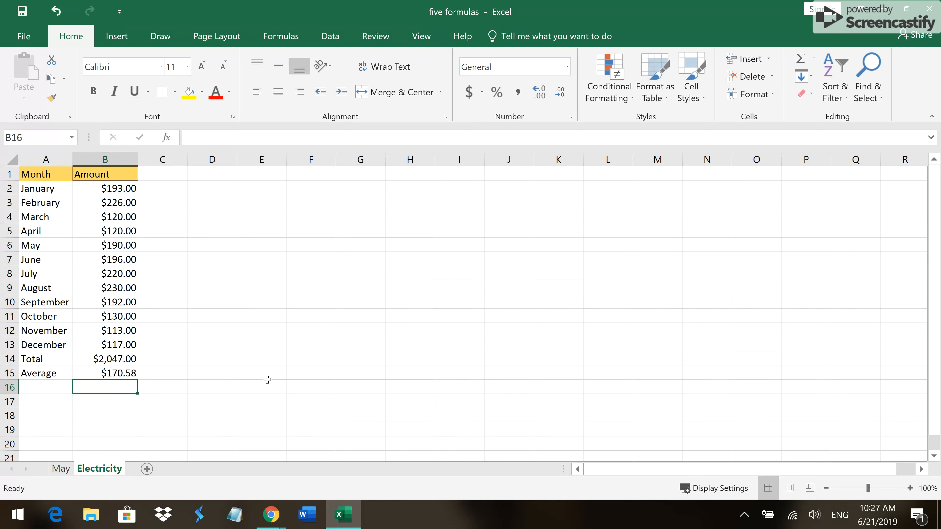
{"action": "left_click", "coordinate": [66, 469]}
{"action": "left_click", "coordinate": [89, 470]}
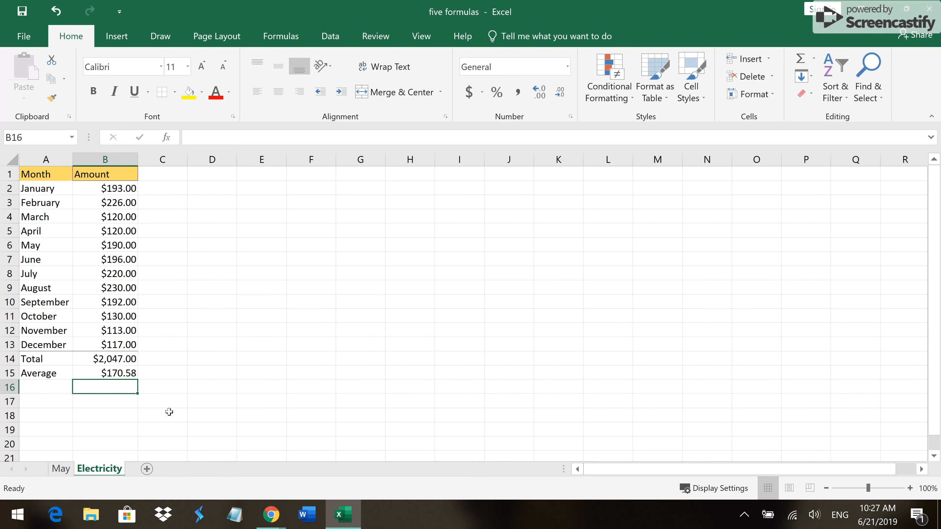
{"action": "left_click", "coordinate": [219, 372]}
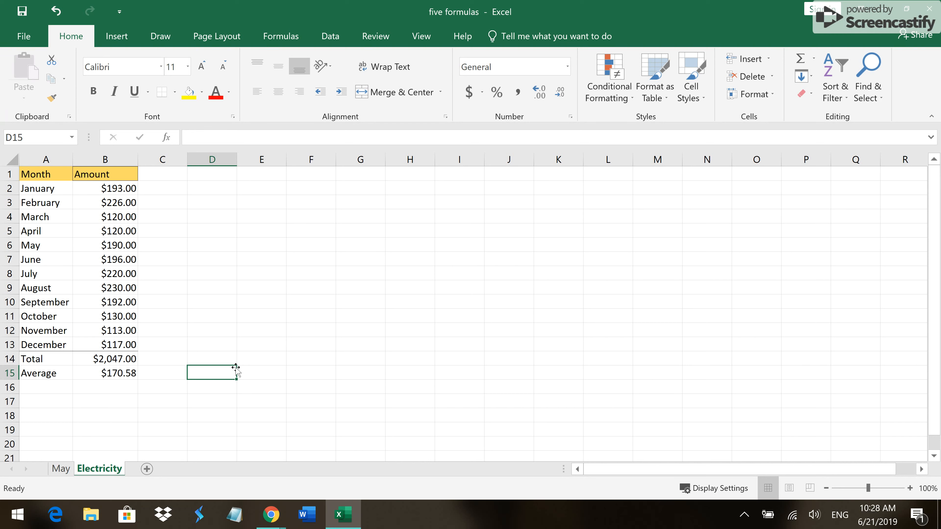
{"action": "left_click", "coordinate": [213, 357]}
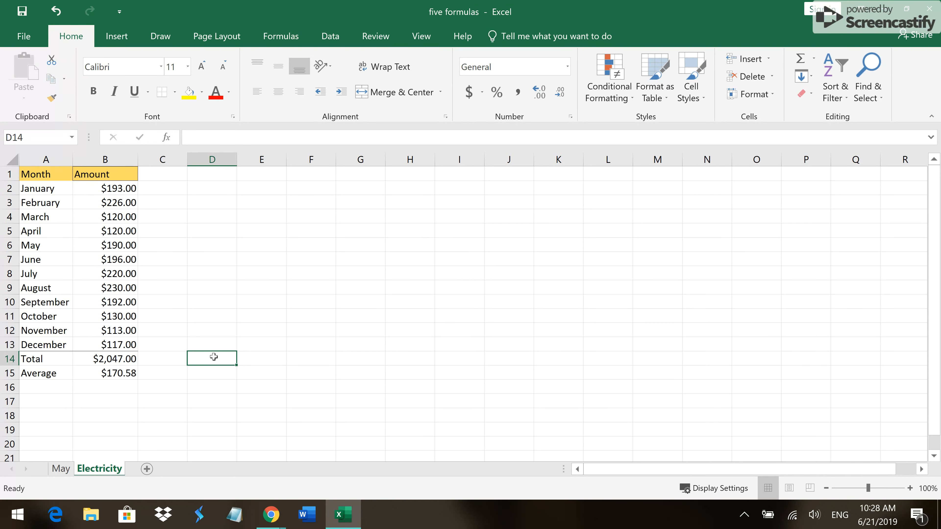